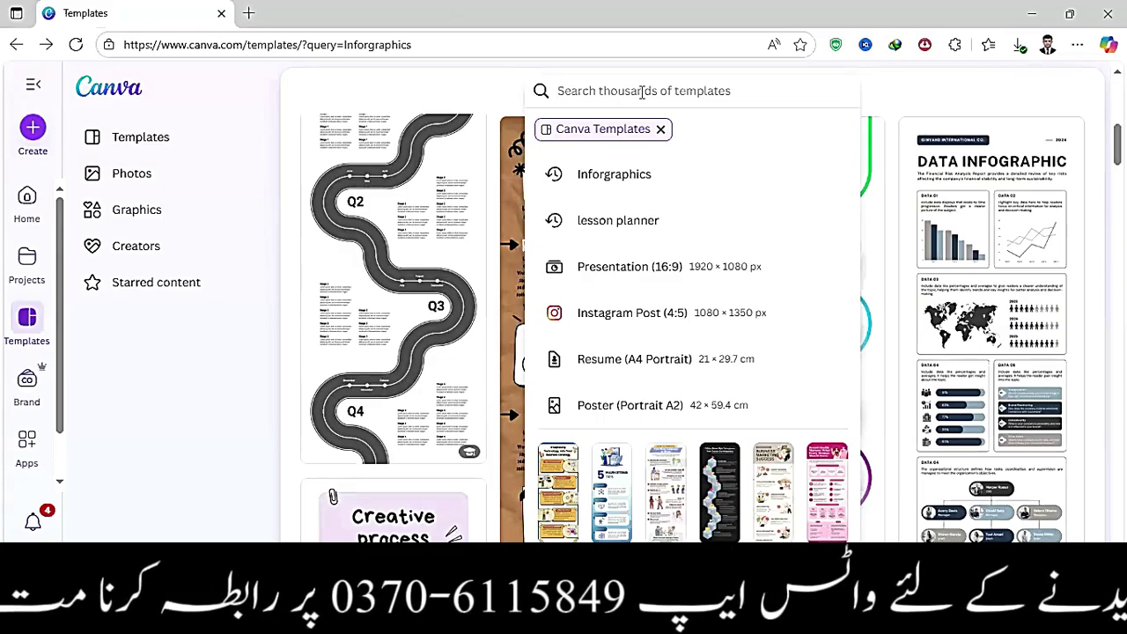
# - Search the templates for "worksheet" and start a design from the Assessment PMI Self Reflection in Cute Pastel Doodle Style template
pyautogui.write('worksheet')
pyautogui.press('Return')
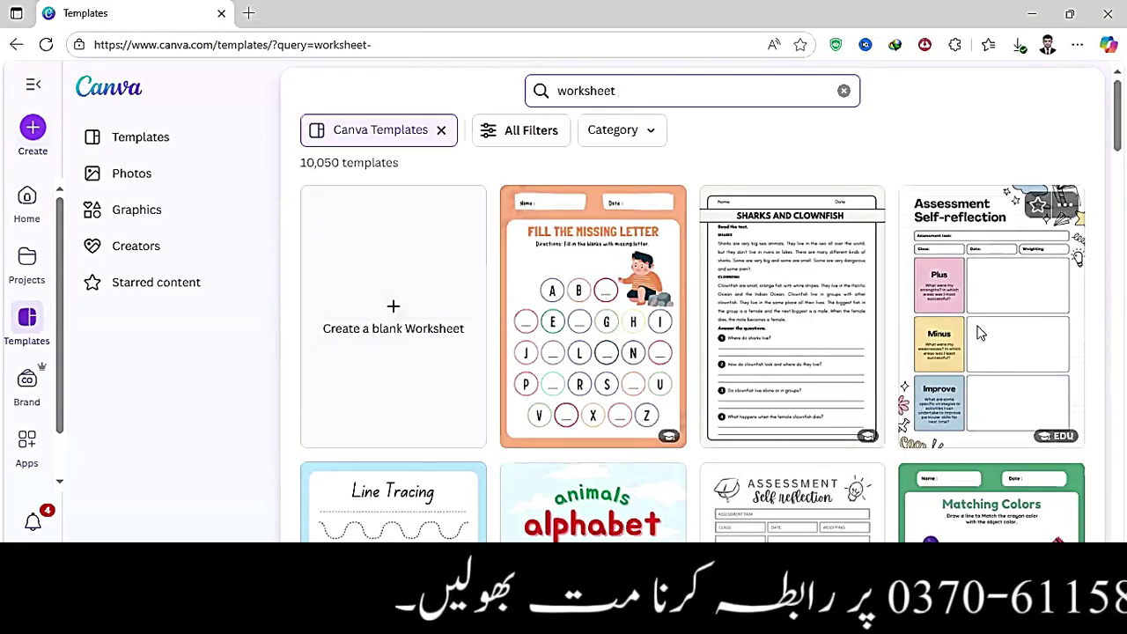
pyautogui.click(982, 333)
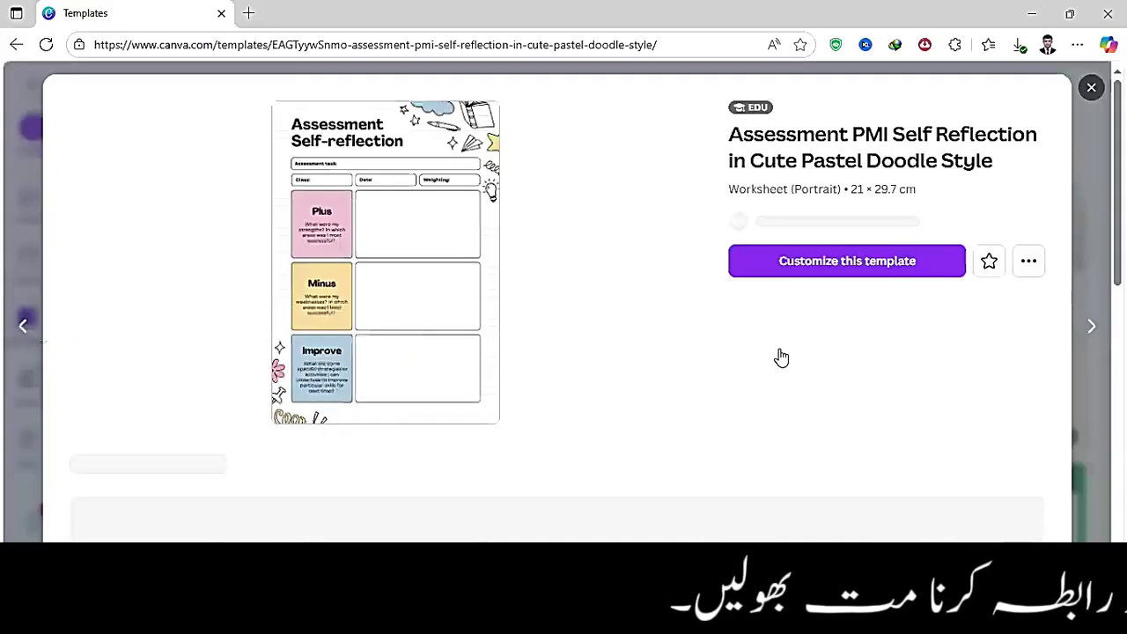
pyautogui.click(848, 341)
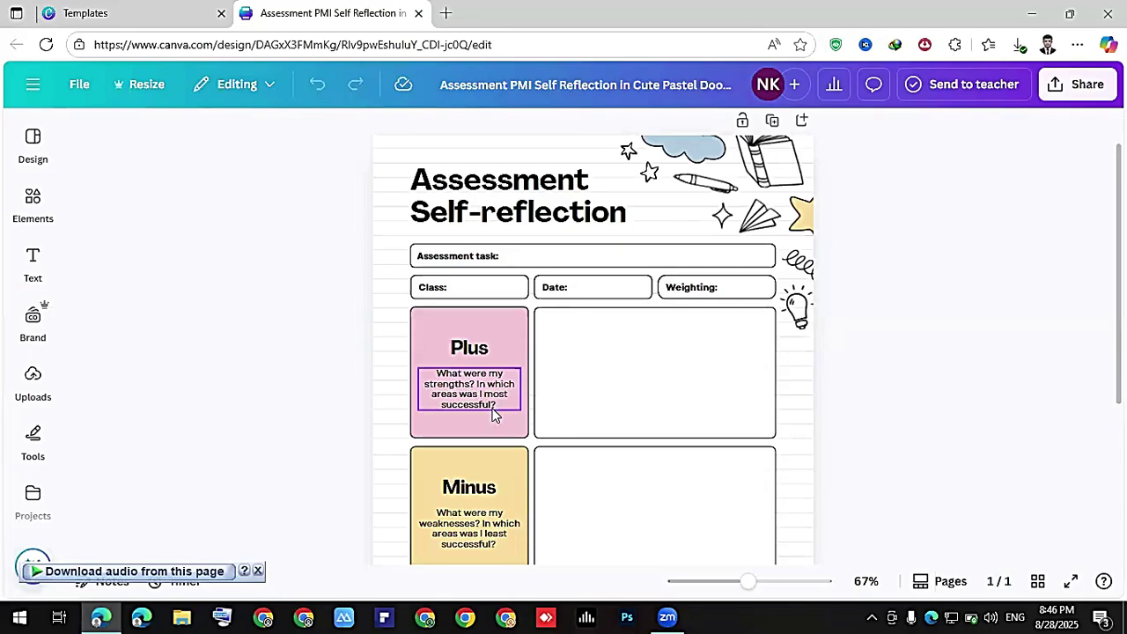
pyautogui.scroll(-5, 466, 281)
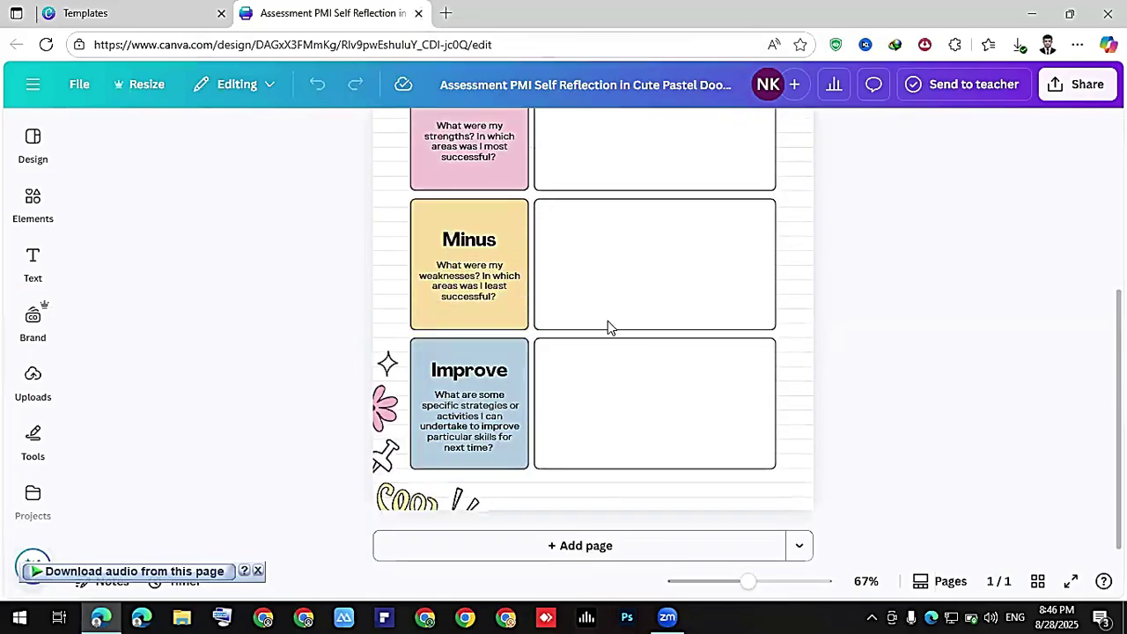
# - Close the self-reflection design and its template preview to return to the worksheet results
pyautogui.hotkey('ctrl', 'w')
pyautogui.scroll(-3, 896, 278)
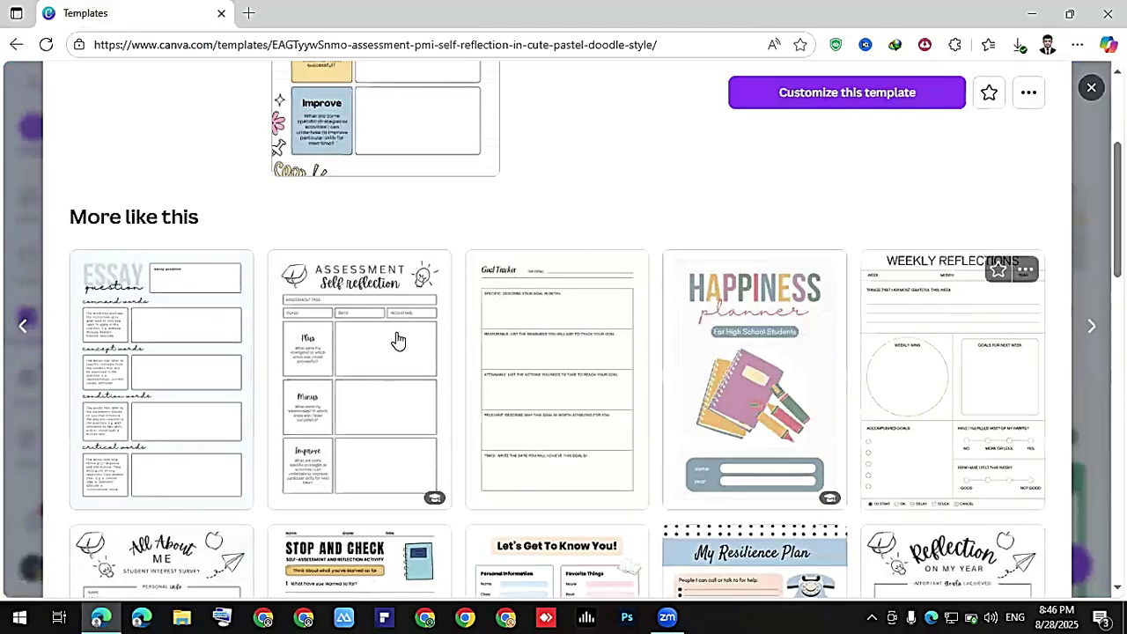
pyautogui.scroll(3, 1092, 90)
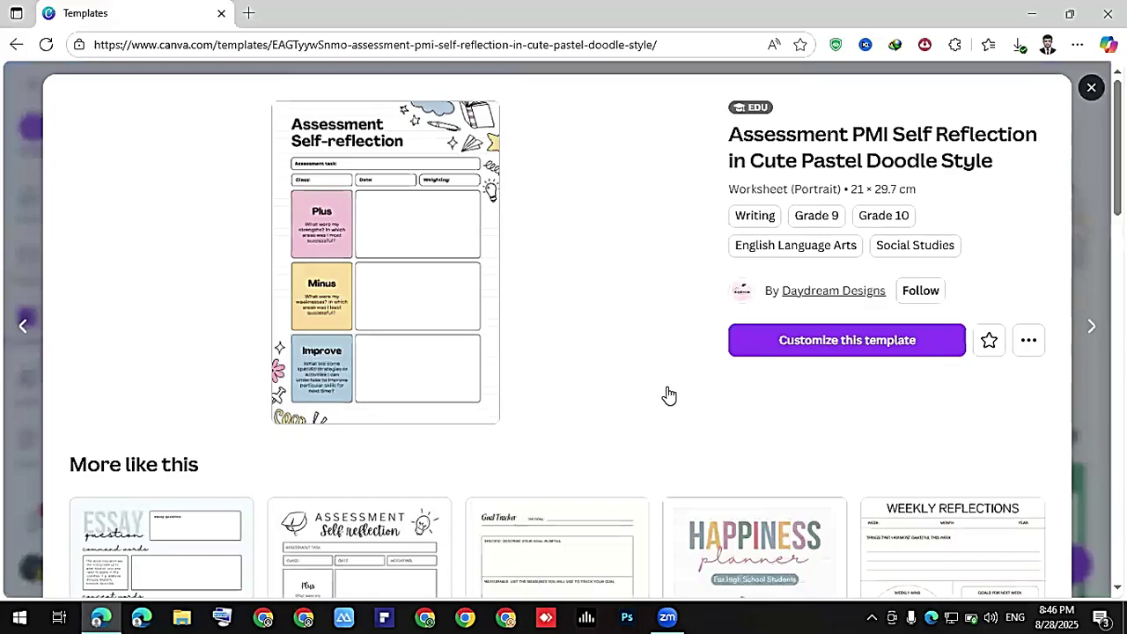
pyautogui.press('Escape')
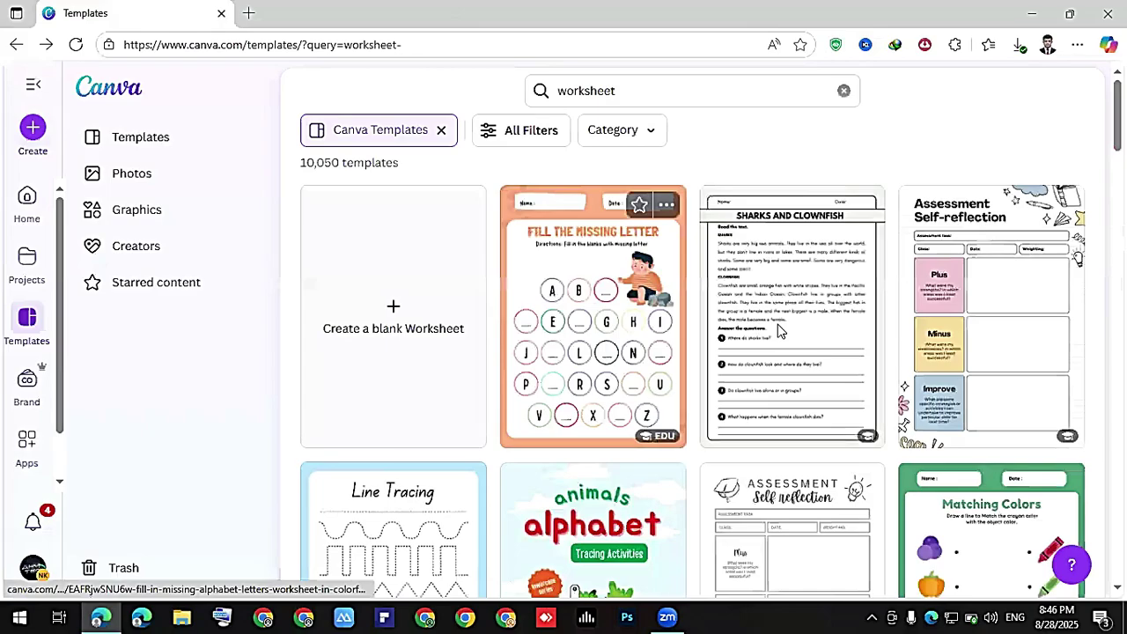
# - Start a design from the Sharks and Clownfish Reading Comprehension Worksheet in Pastel Minimalist Style template
pyautogui.click(793, 289)
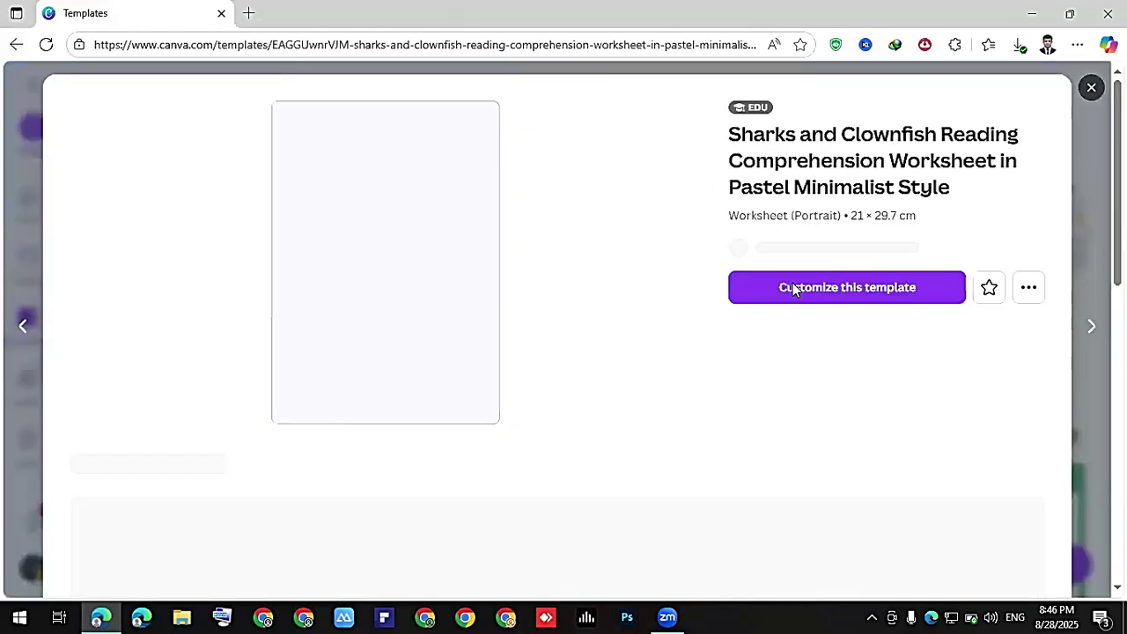
pyautogui.click(792, 289)
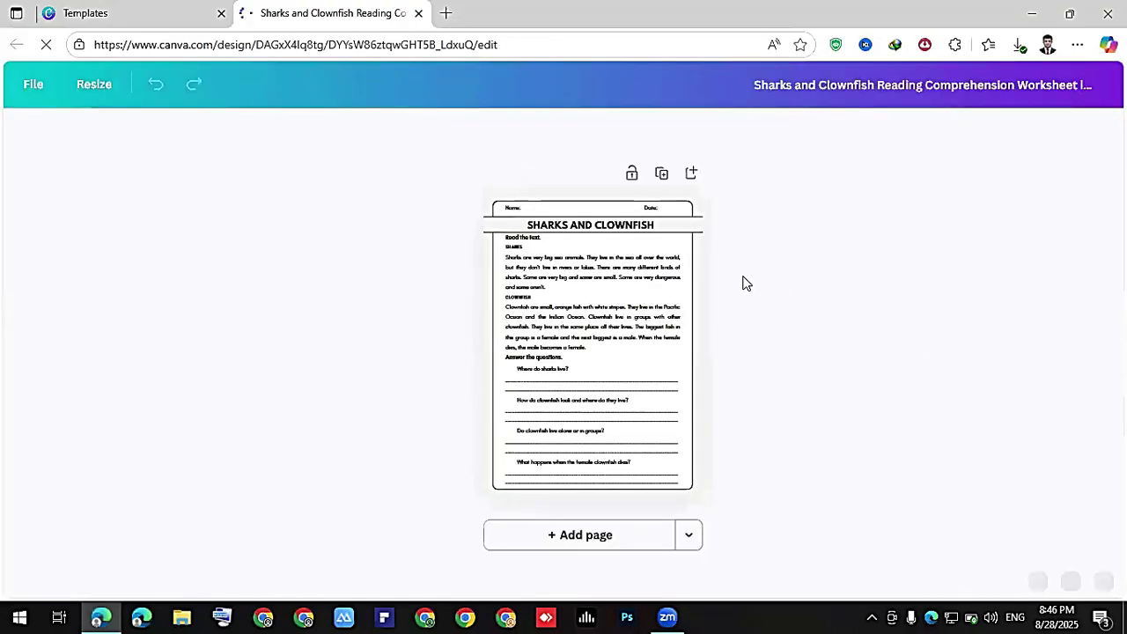
pyautogui.scroll(3, 609, 305)
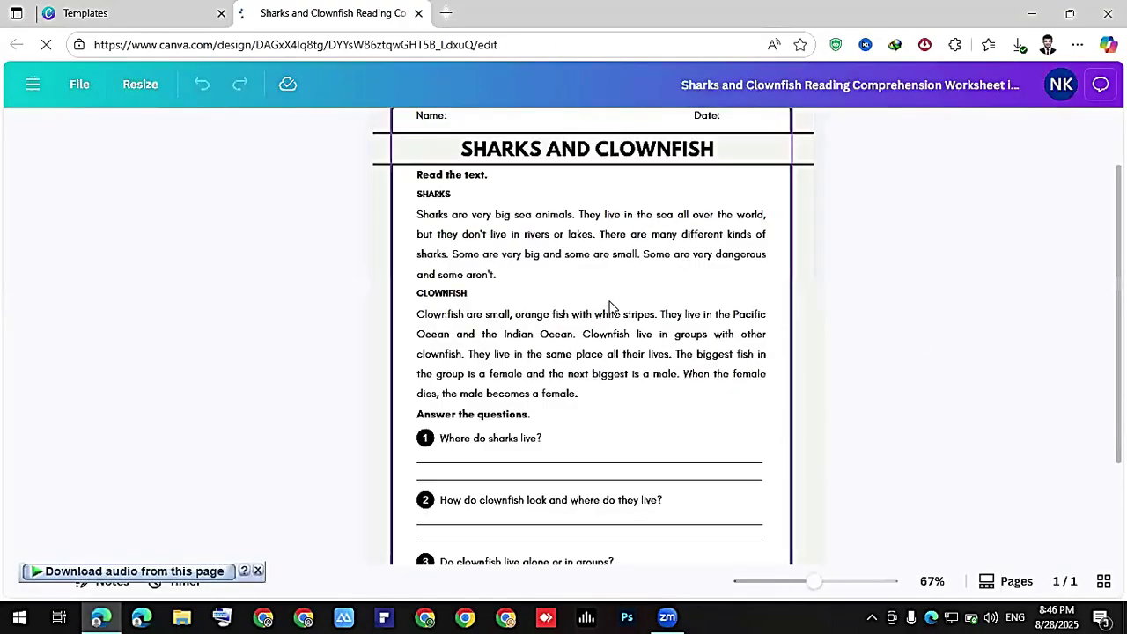
pyautogui.scroll(2, 610, 306)
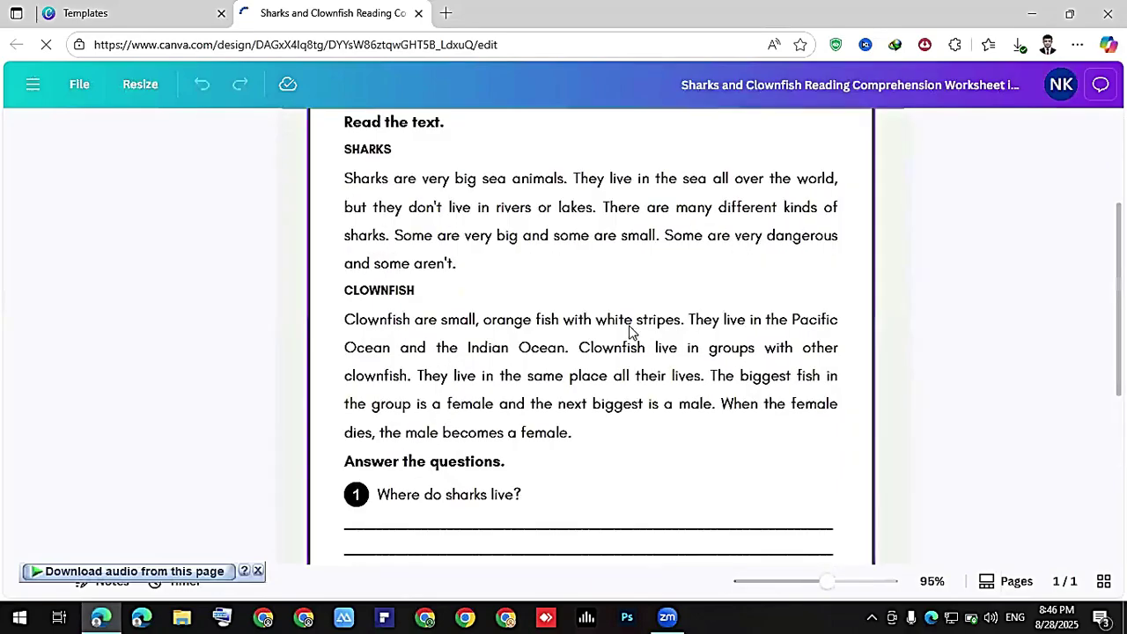
# - Examine the sharks and clownfish reading passages and the answer questions below them on the worksheet
pyautogui.scroll(2, 583, 291)
pyautogui.scroll(-2, 518, 283)
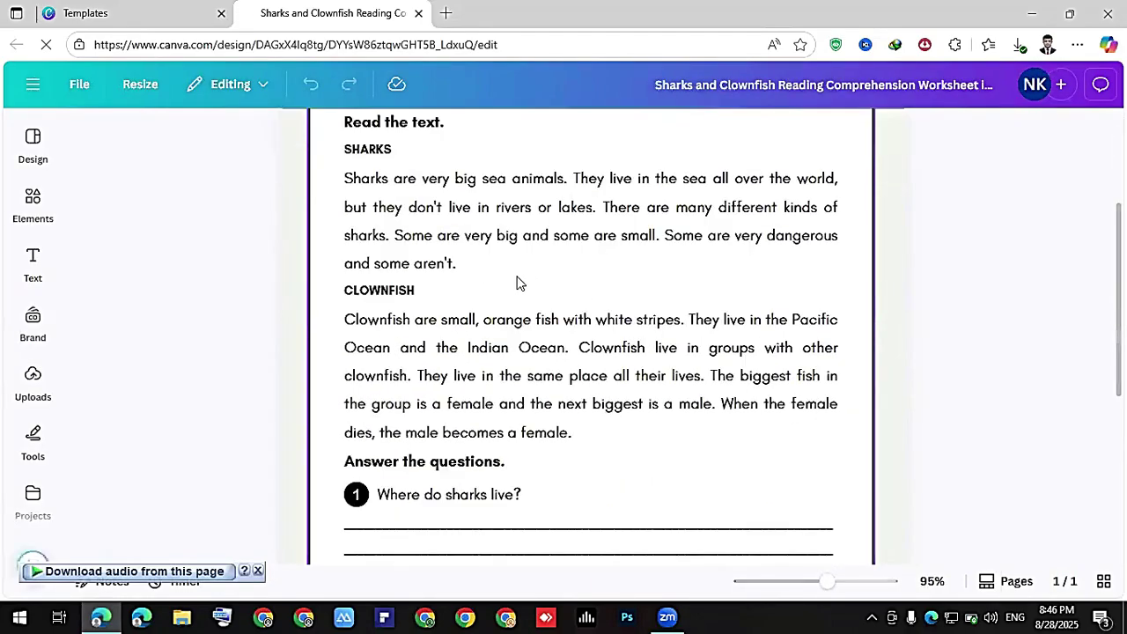
pyautogui.scroll(-3, 516, 282)
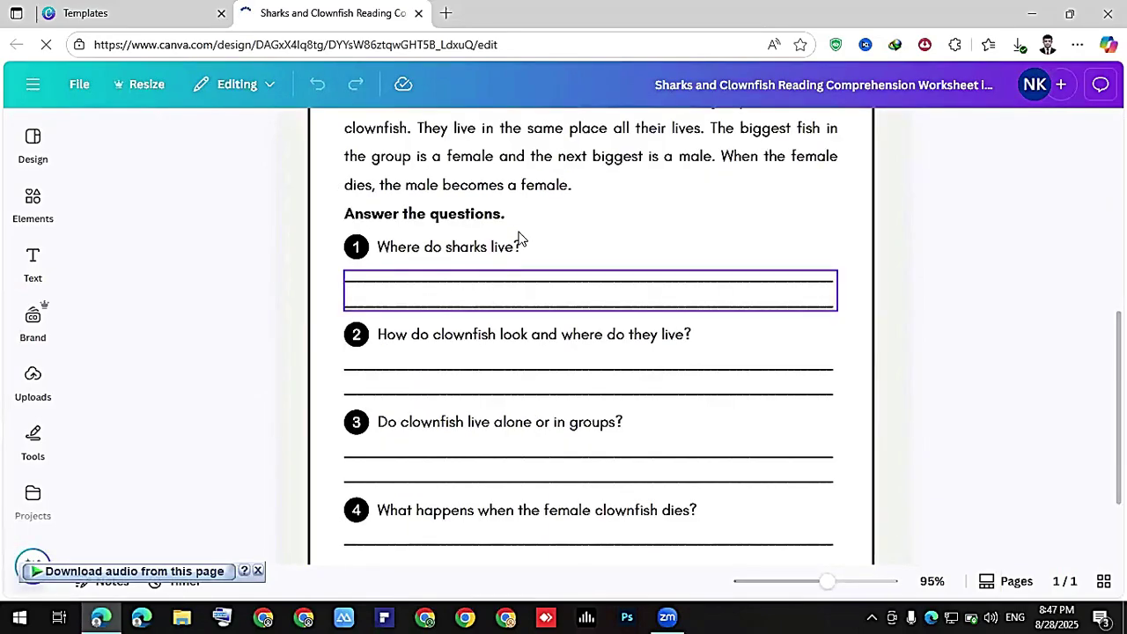
pyautogui.scroll(3, 545, 235)
pyautogui.scroll(1, 762, 253)
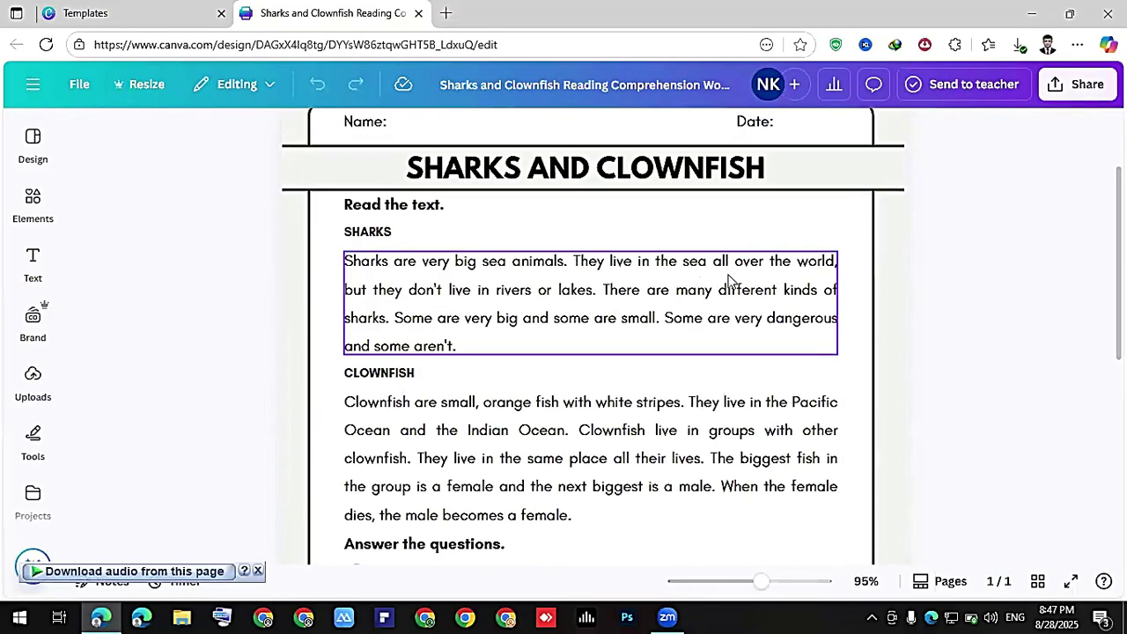
pyautogui.scroll(-5, 516, 305)
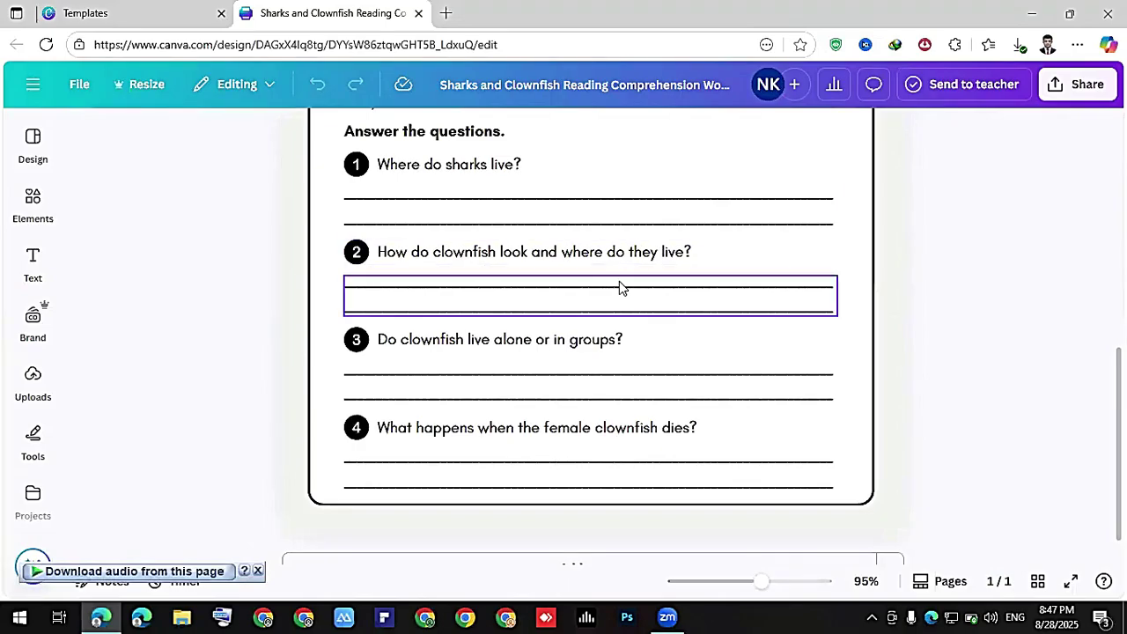
pyautogui.scroll(4, 632, 287)
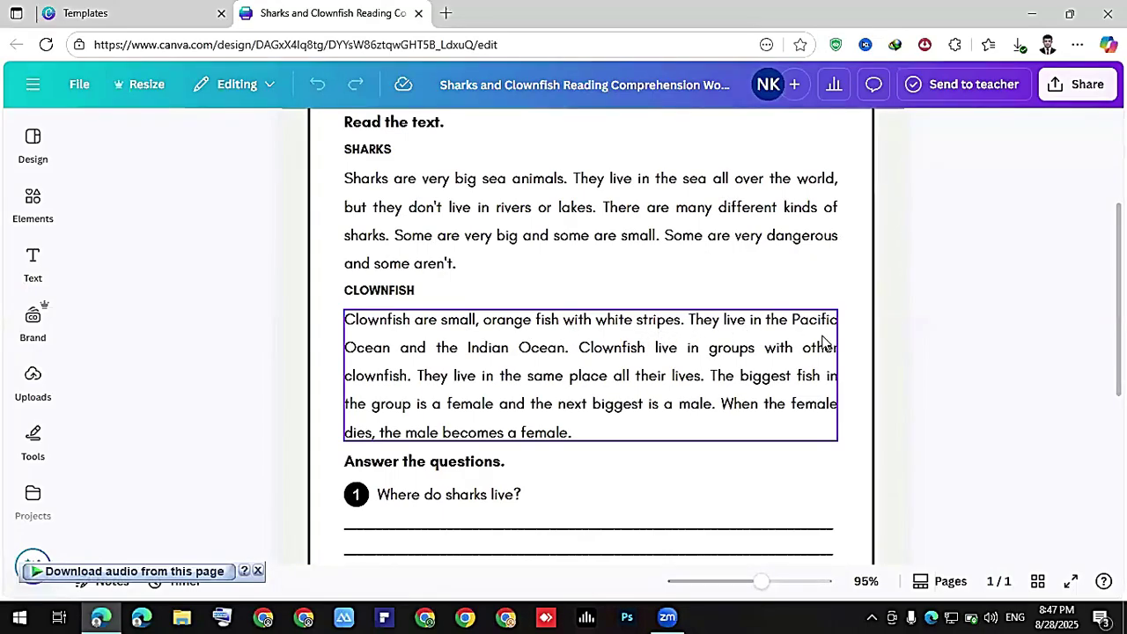
pyautogui.scroll(-4, 449, 345)
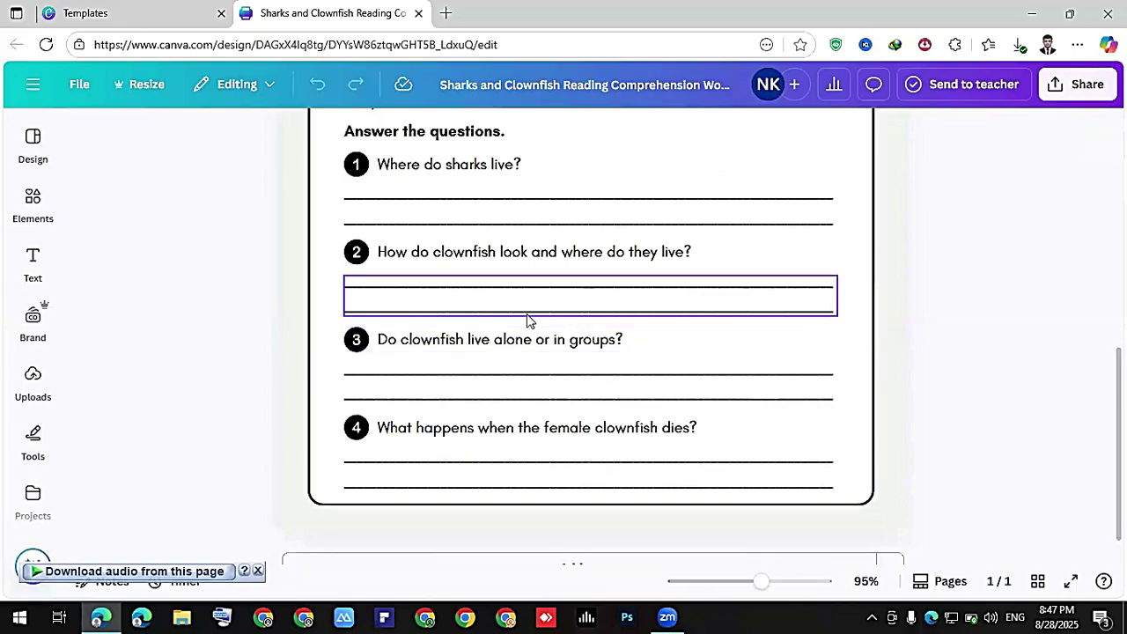
pyautogui.scroll(5, 528, 312)
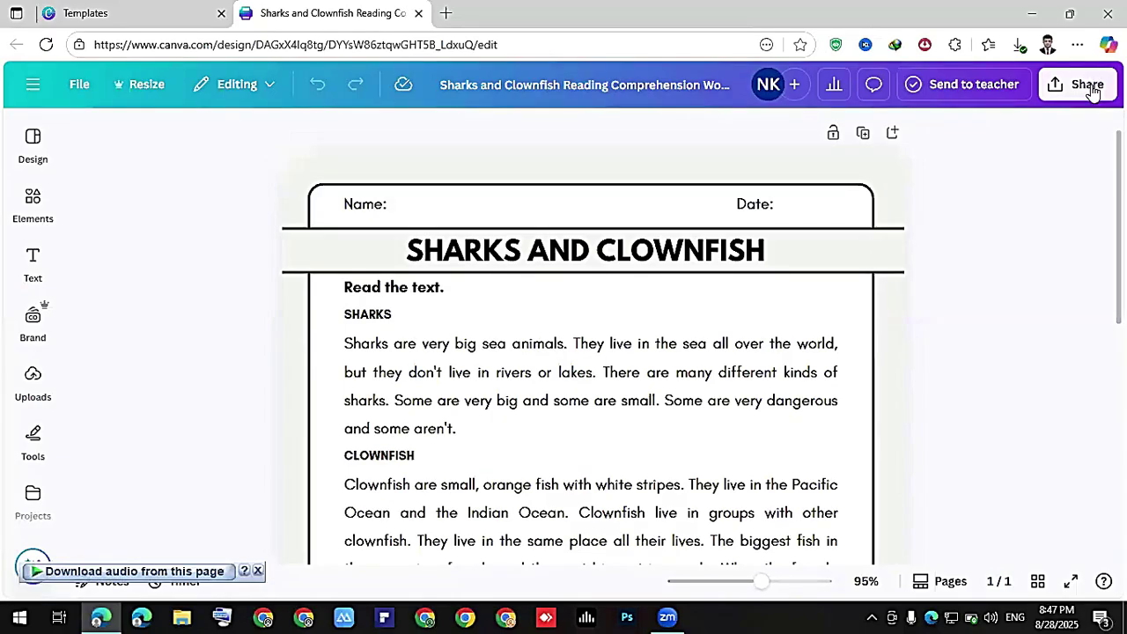
# - Close the Sharks and Clownfish worksheet and its preview, and search the templates for "handouts"
pyautogui.hotkey('ctrl', 'w')
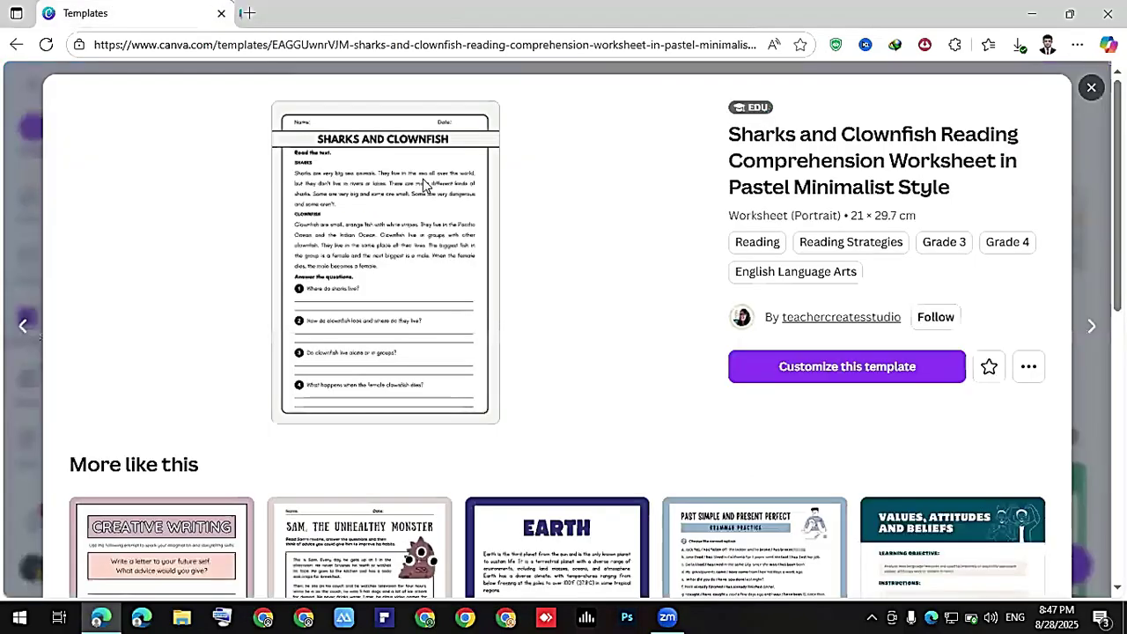
pyautogui.hotkey('alt', 'Left')
pyautogui.click(604, 89)
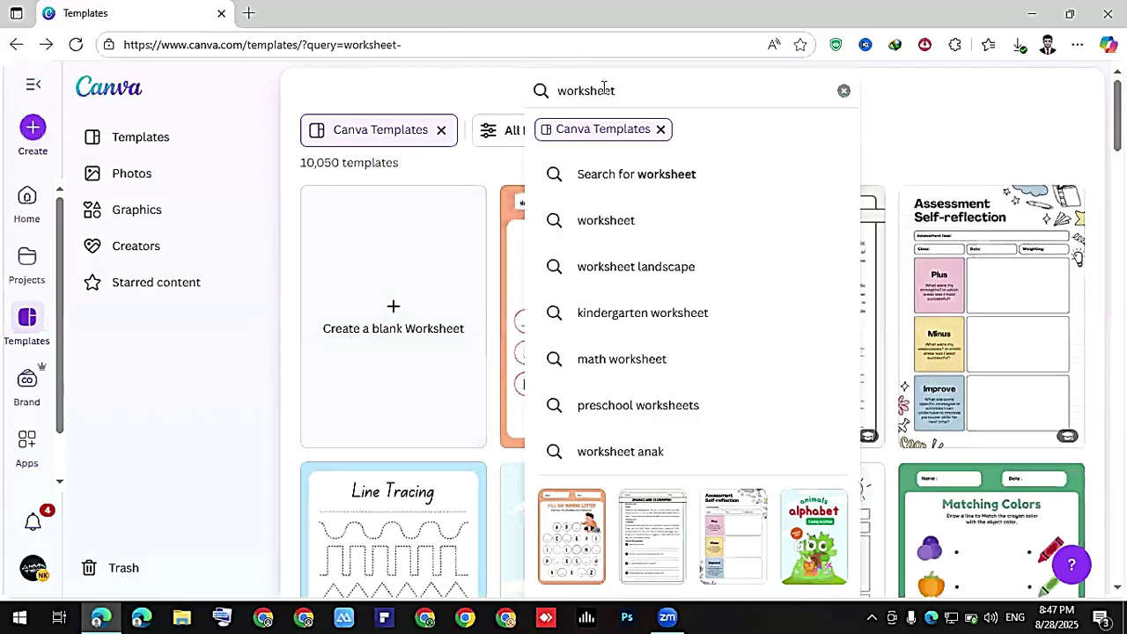
pyautogui.hotkey('ctrl', 'a')
pyautogui.write('handouts')
pyautogui.press('Return')
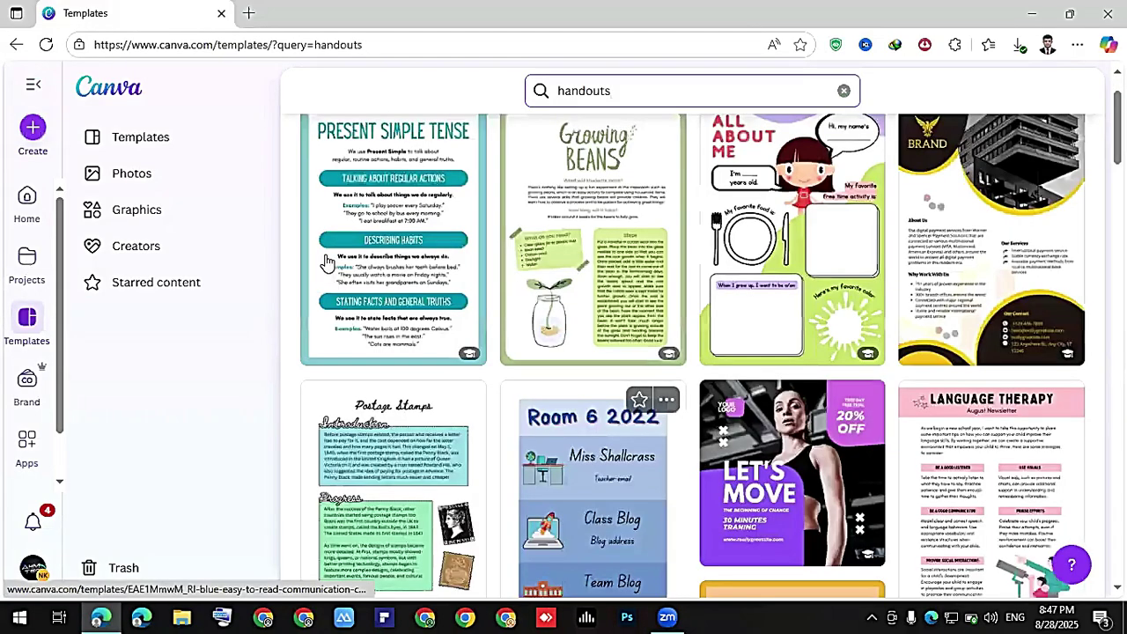
# - Start a design from the Present Simple Tense Document in Turquoise And White Simple Style template and look over its text sections
pyautogui.click(375, 243)
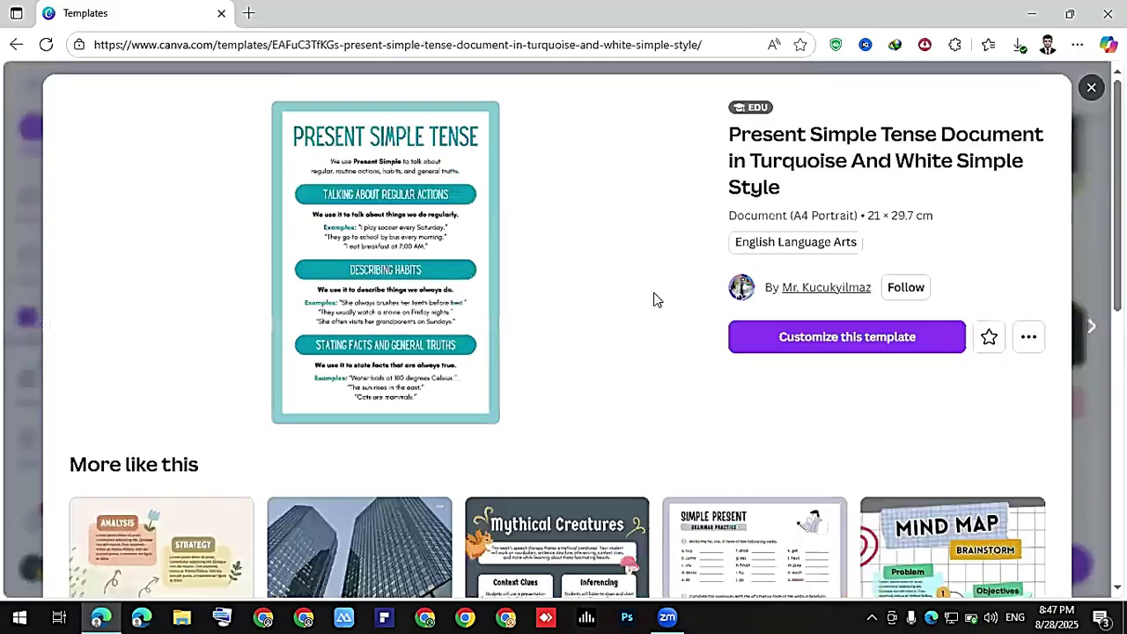
pyautogui.click(778, 338)
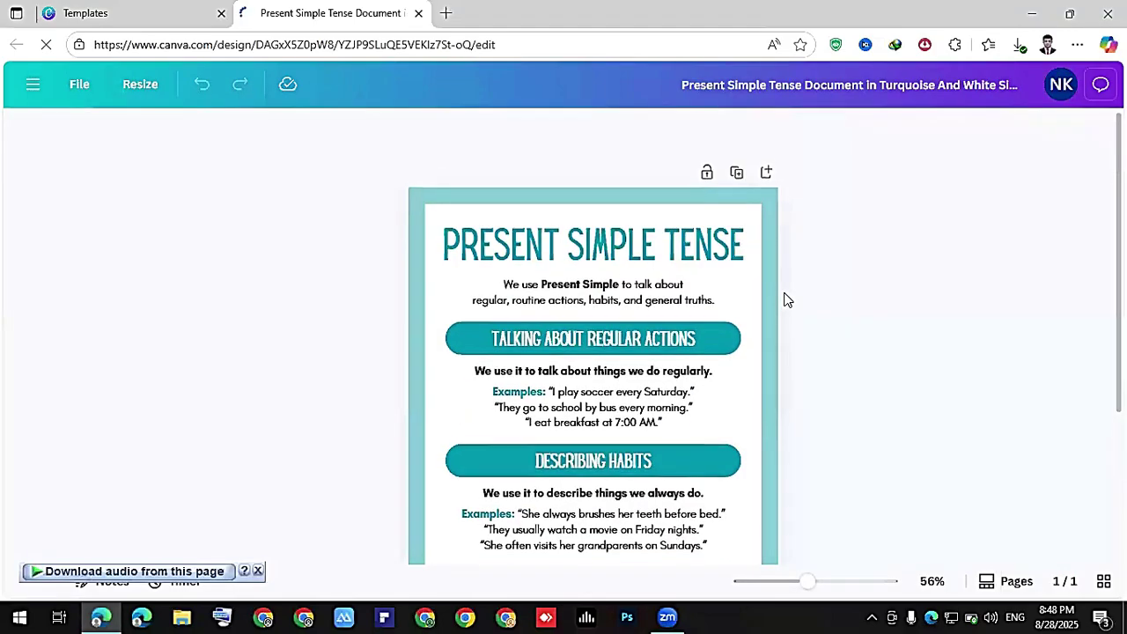
pyautogui.scroll(-5, 784, 299)
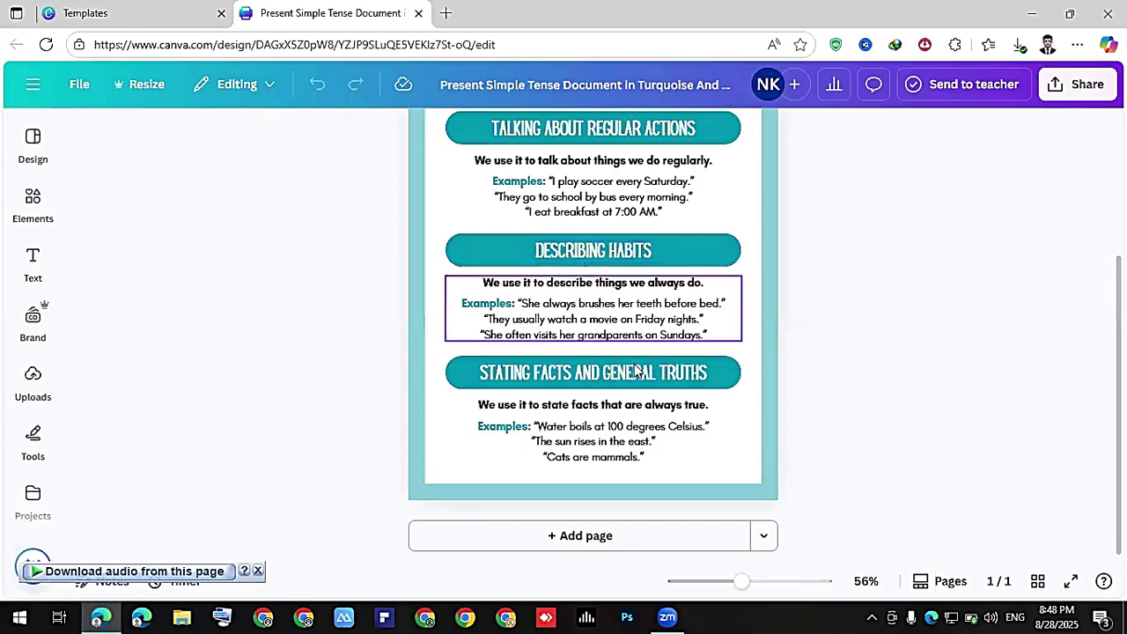
pyautogui.scroll(1, 599, 281)
pyautogui.scroll(2, 612, 271)
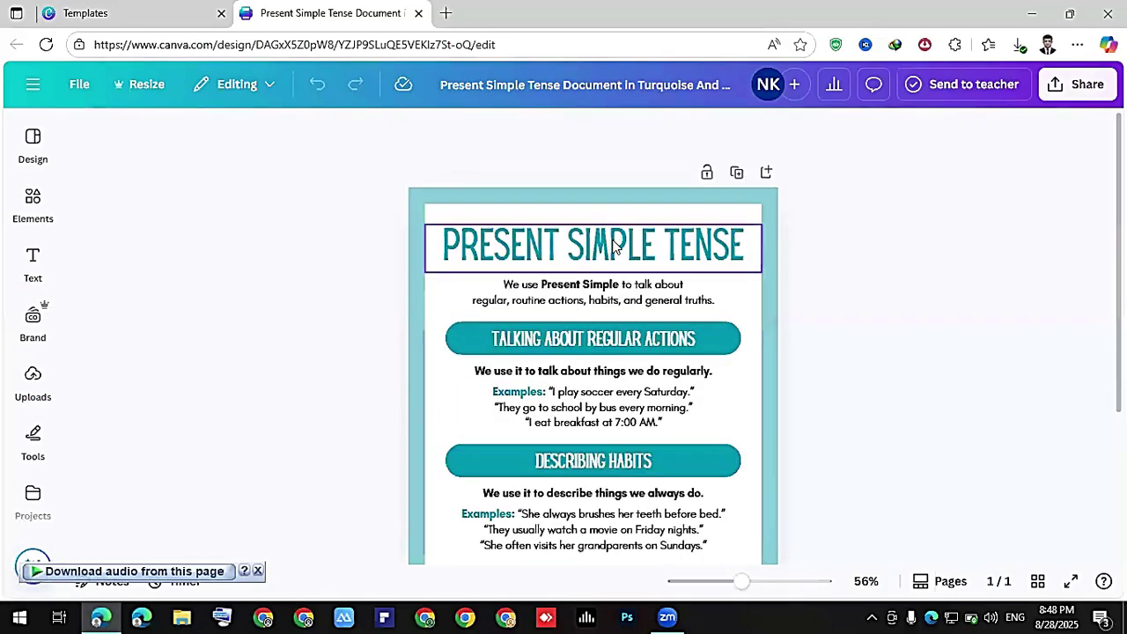
pyautogui.scroll(-1, 619, 313)
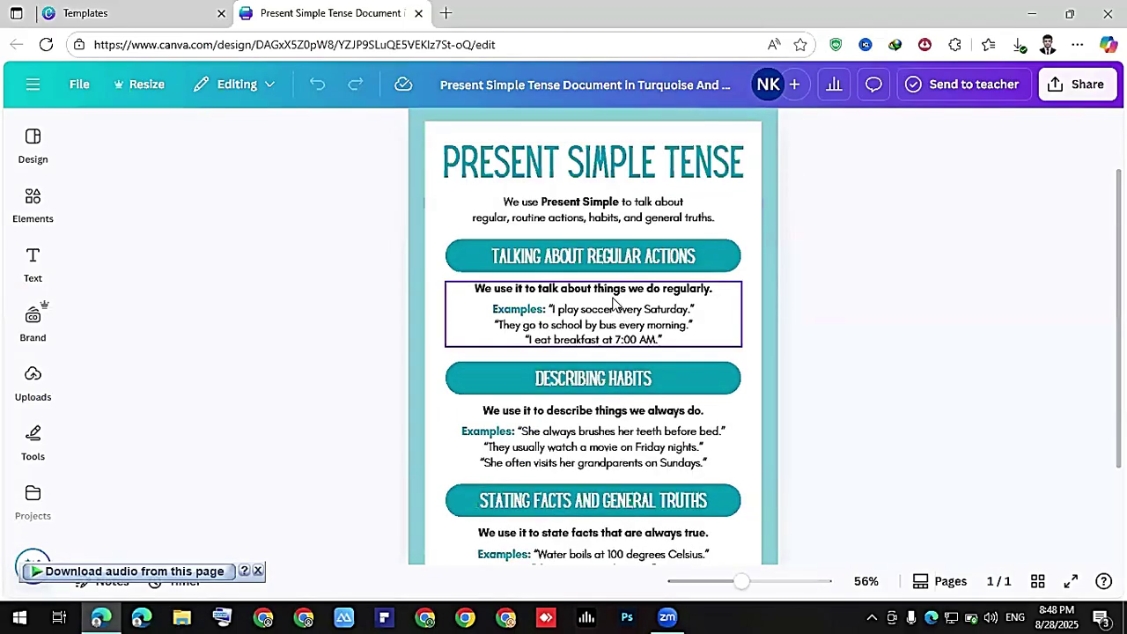
pyautogui.click(610, 325)
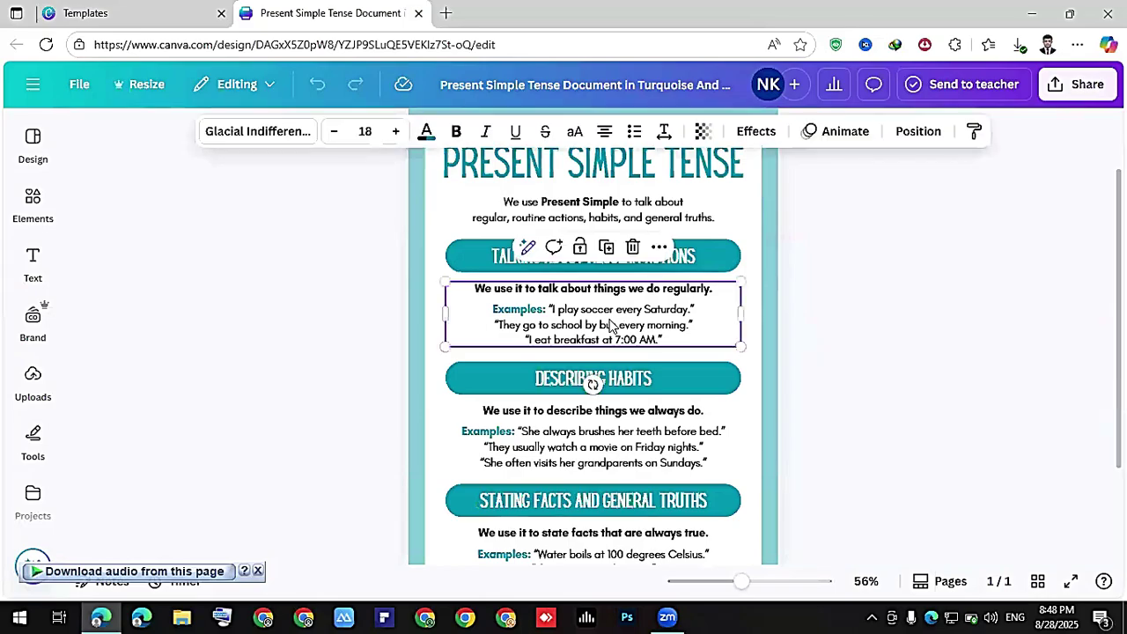
pyautogui.scroll(-2, 610, 326)
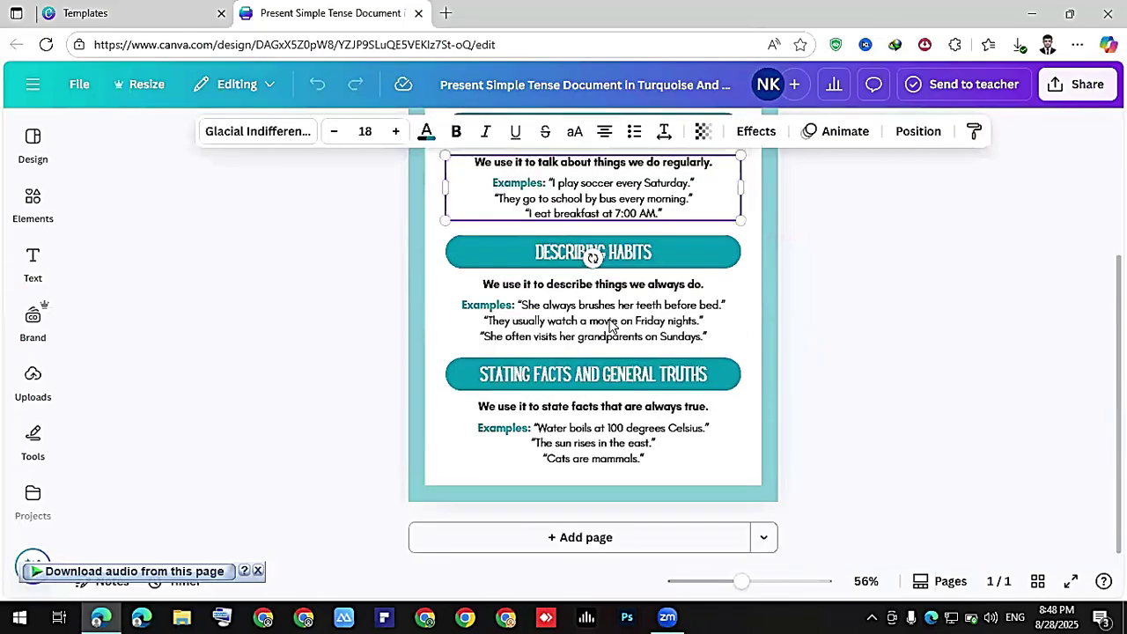
pyautogui.scroll(3, 610, 326)
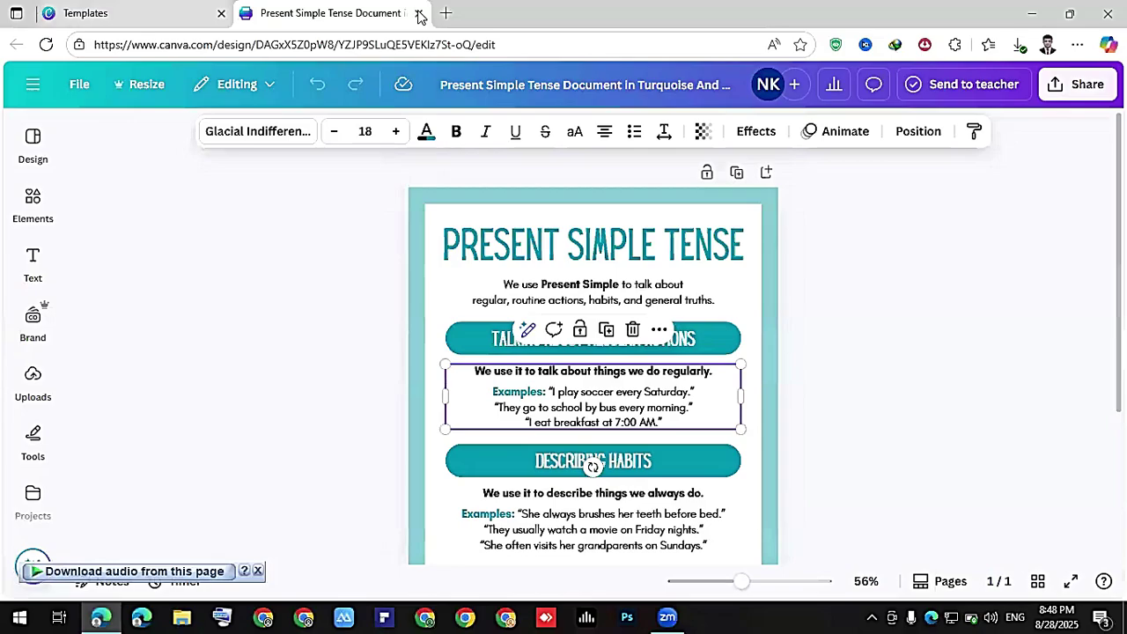
# - Close the Present Simple Tense design and its template preview to return to the handouts results
pyautogui.hotkey('ctrl', 'w')
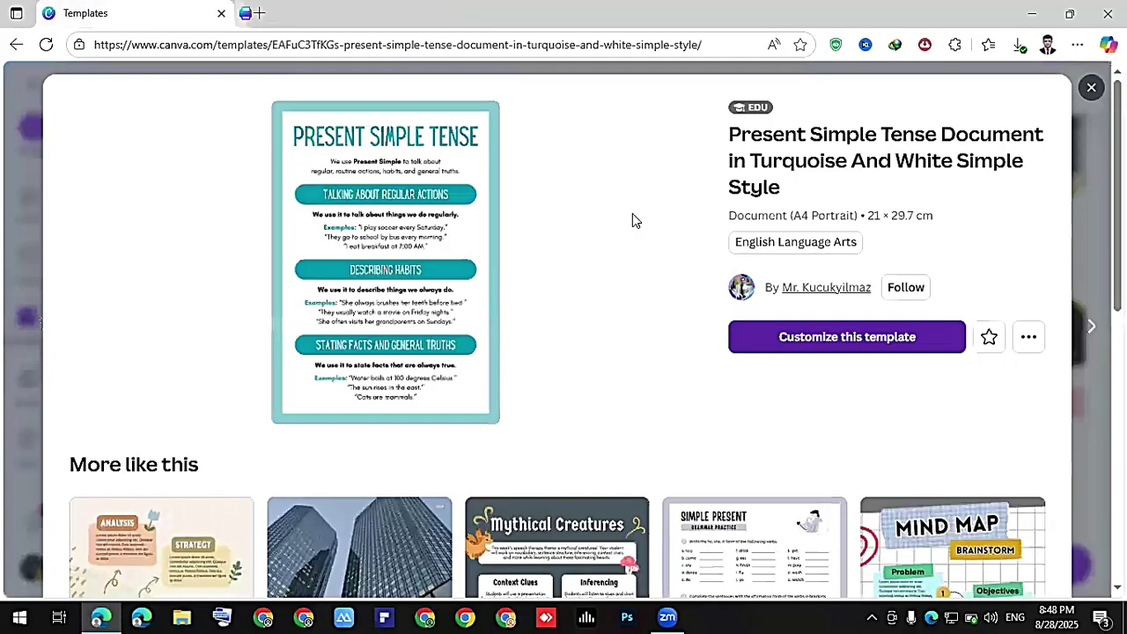
pyautogui.scroll(-3, 632, 214)
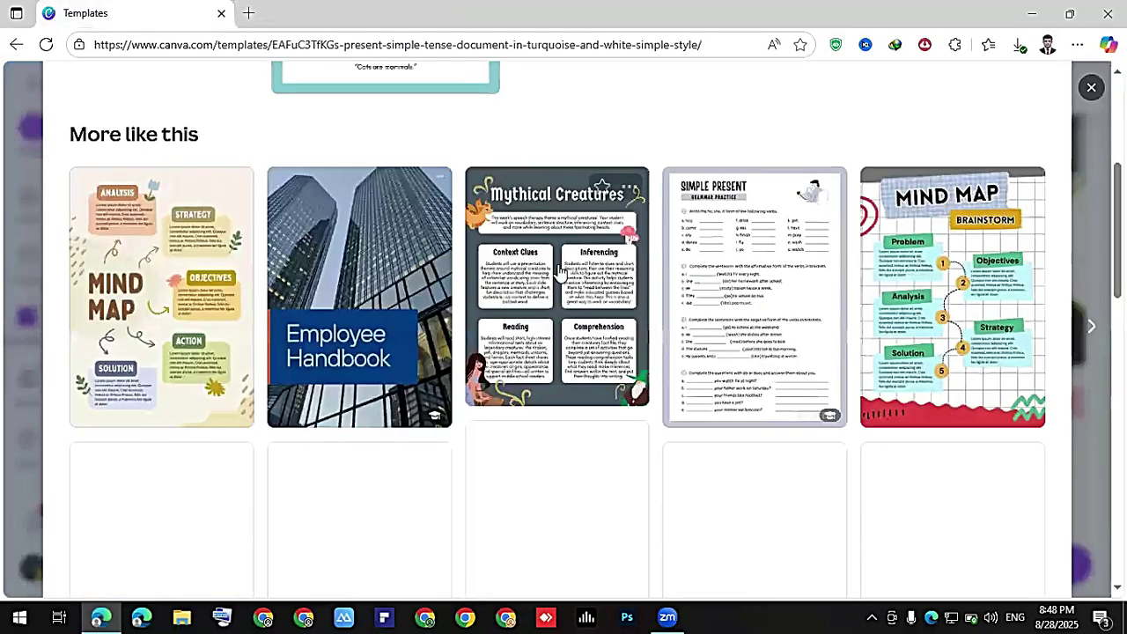
pyautogui.hotkey('alt', 'Left')
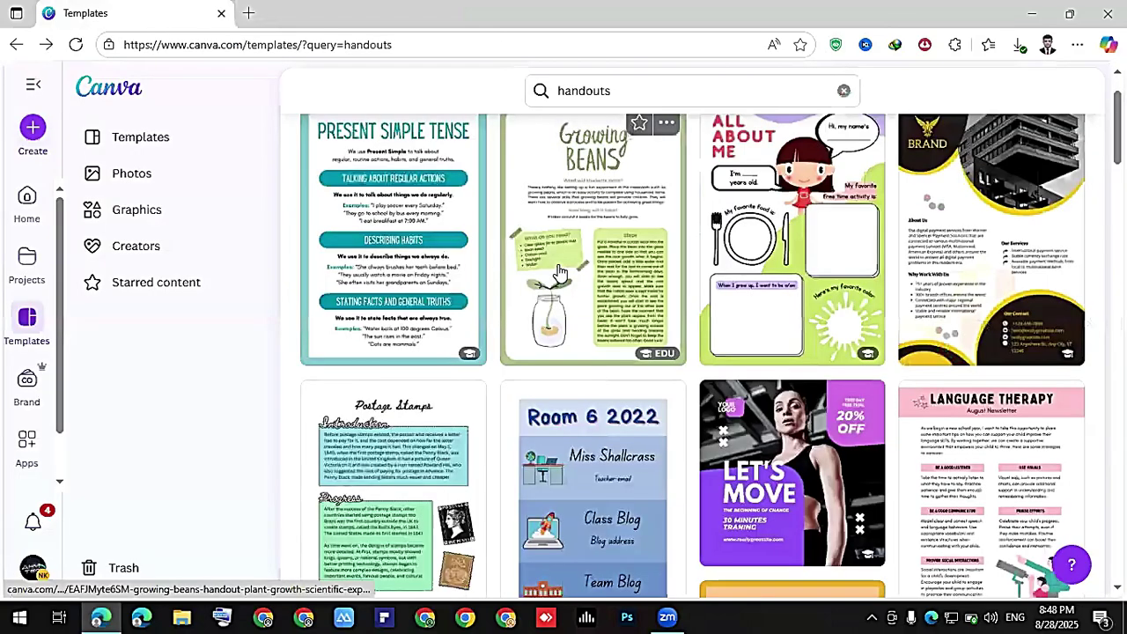